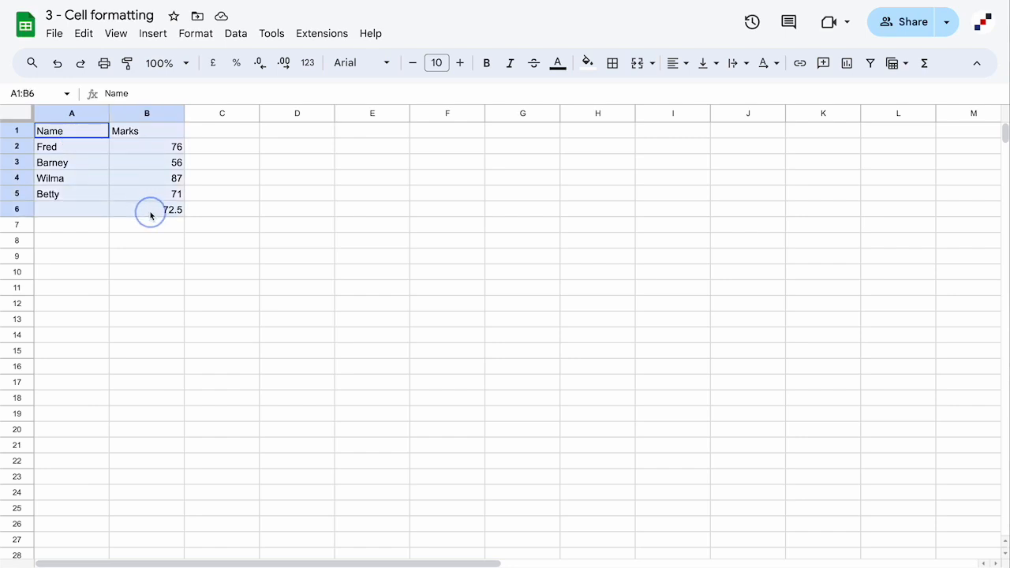
Apply all borders to the Name and Marks table in cells A1:B6
left_click_drag(151, 213, 152, 214)
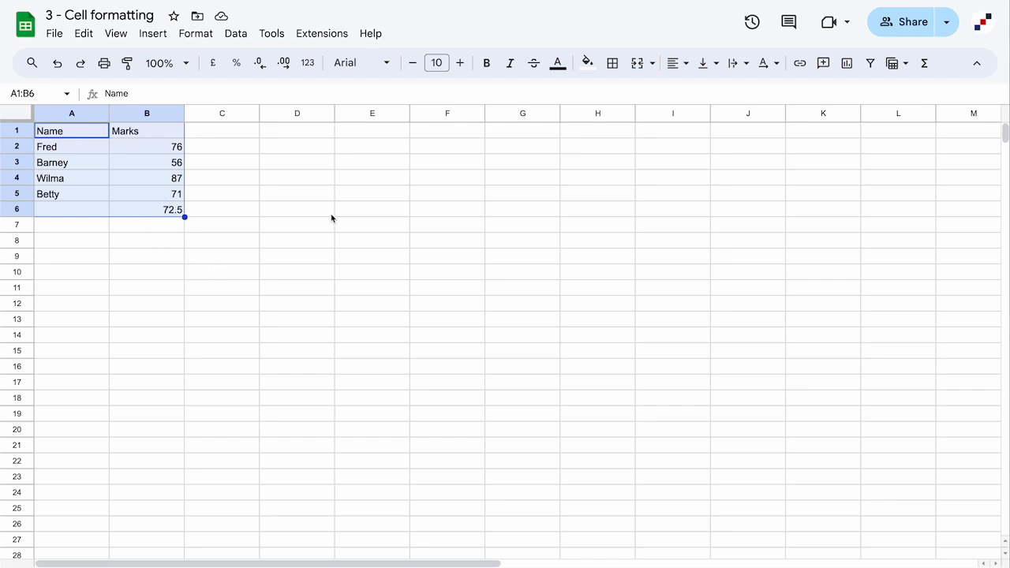
left_click(612, 69)
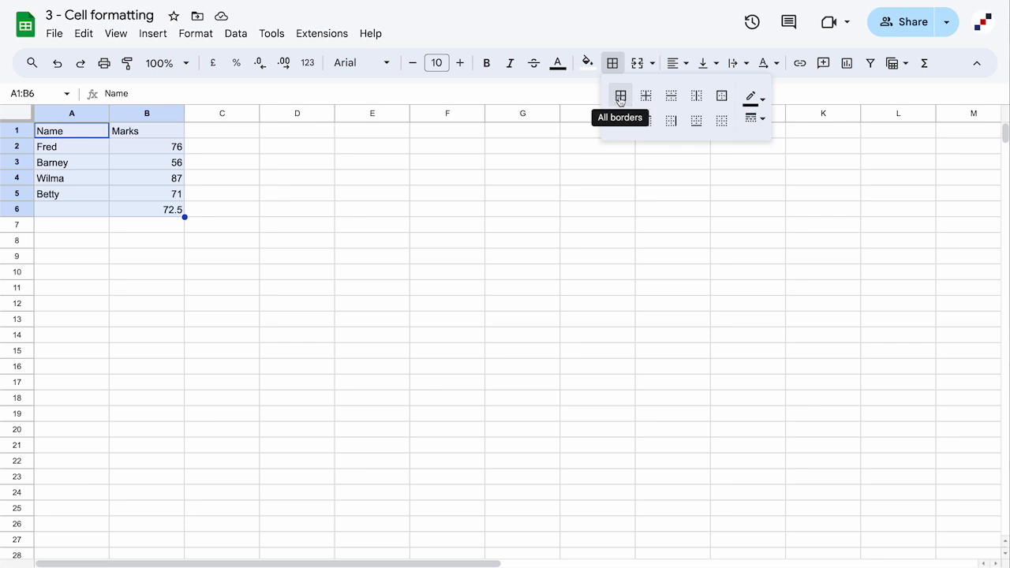
left_click(621, 101)
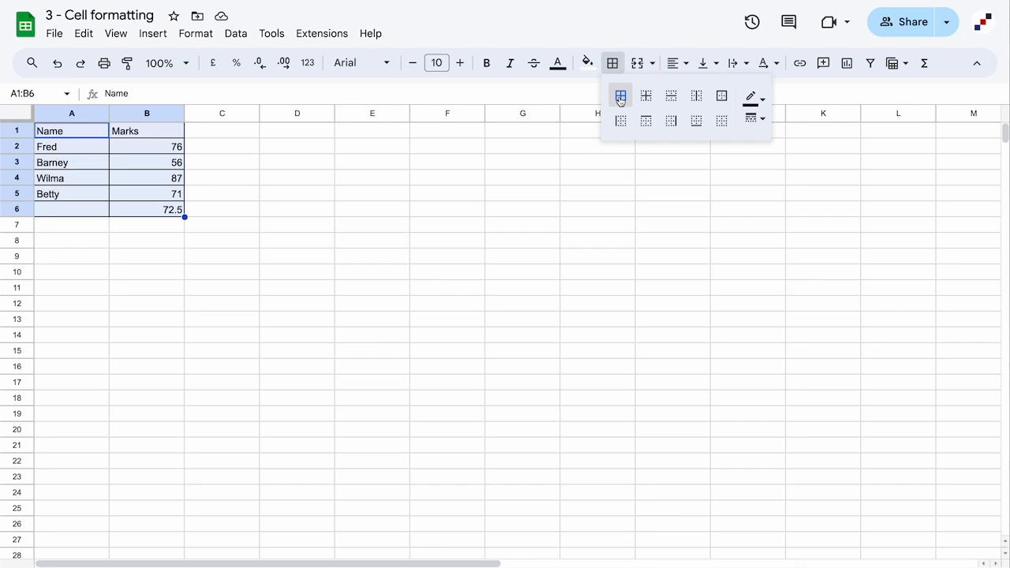
left_click(282, 209)
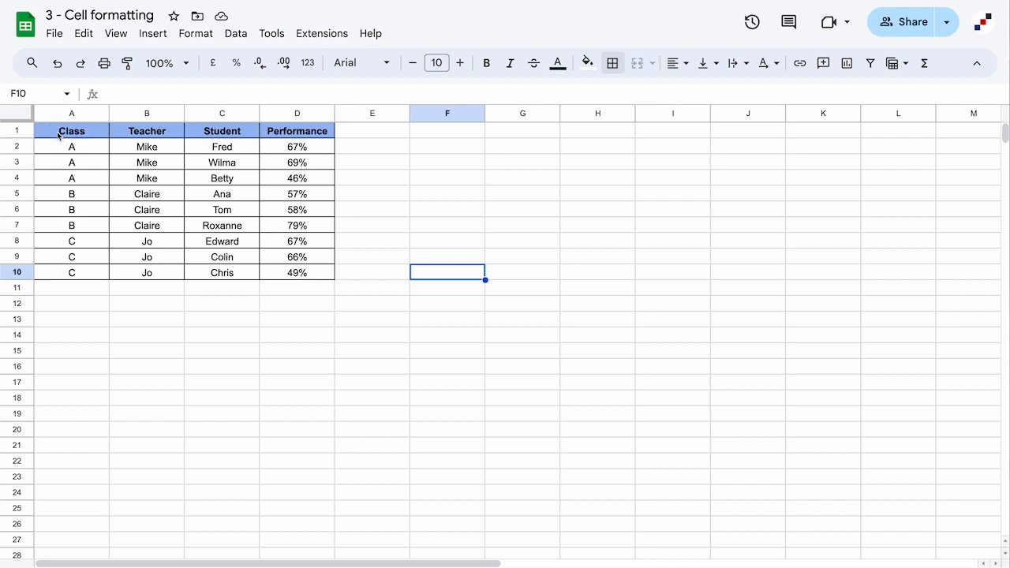
Add a bottom border to the header row A1:D1 and set it to the medium-thickness solid line style
left_click_drag(51, 136, 274, 132)
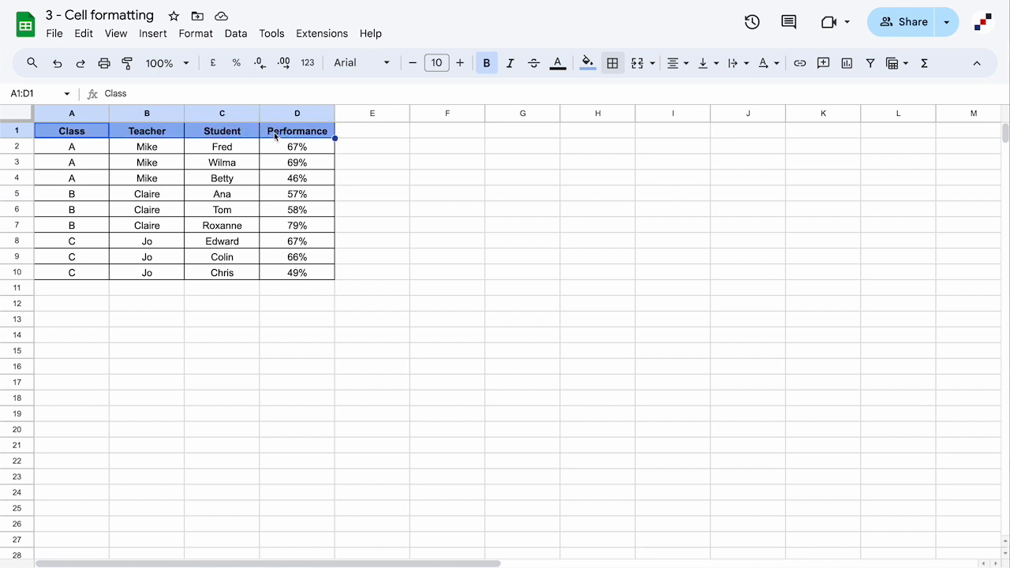
left_click(613, 63)
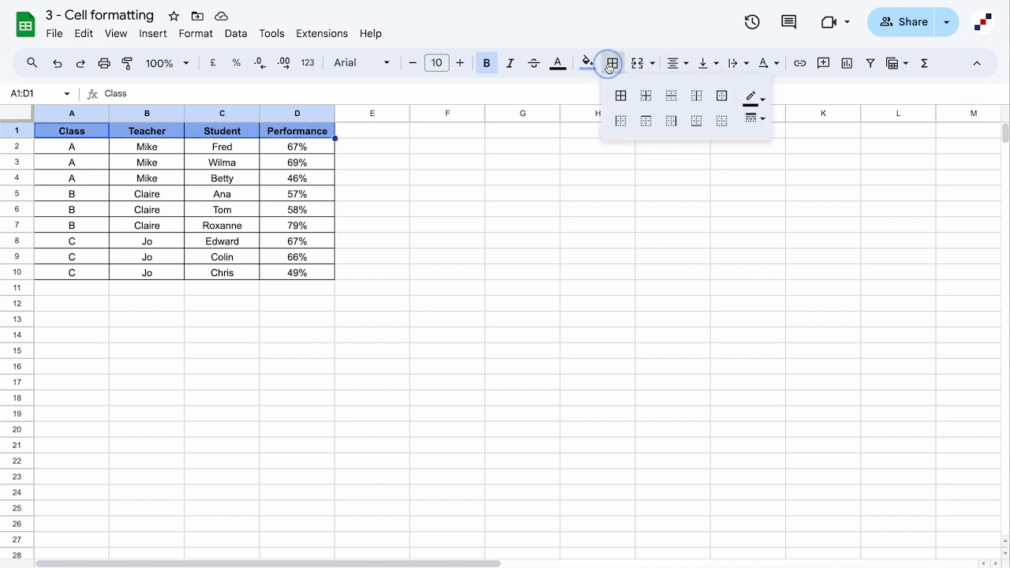
left_click(697, 120)
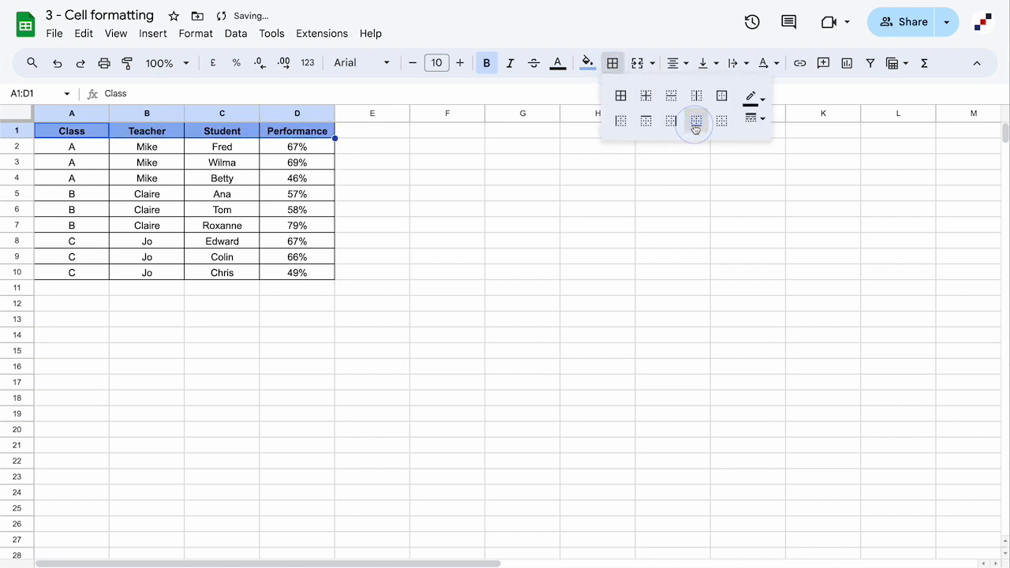
left_click(752, 124)
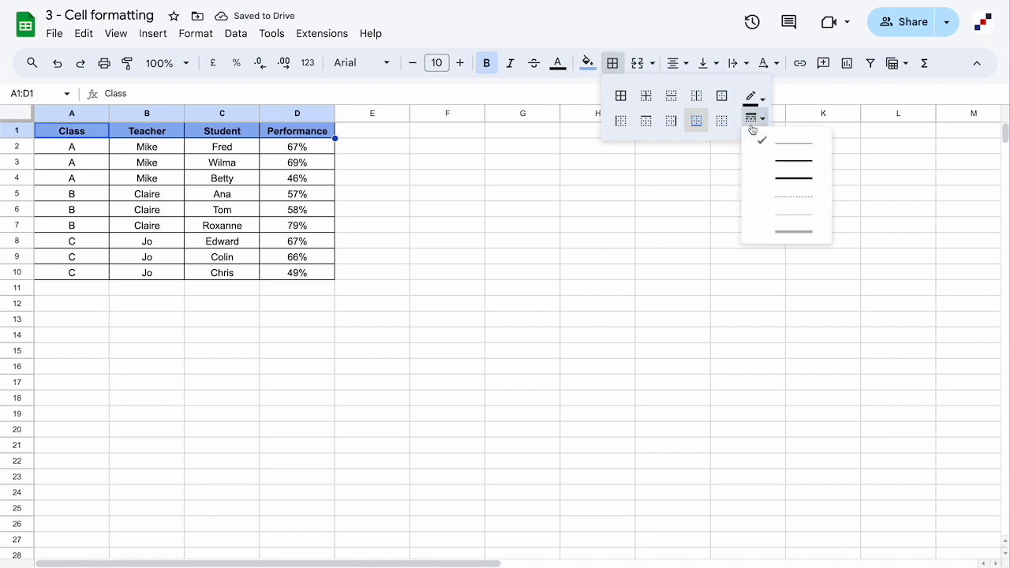
left_click(805, 162)
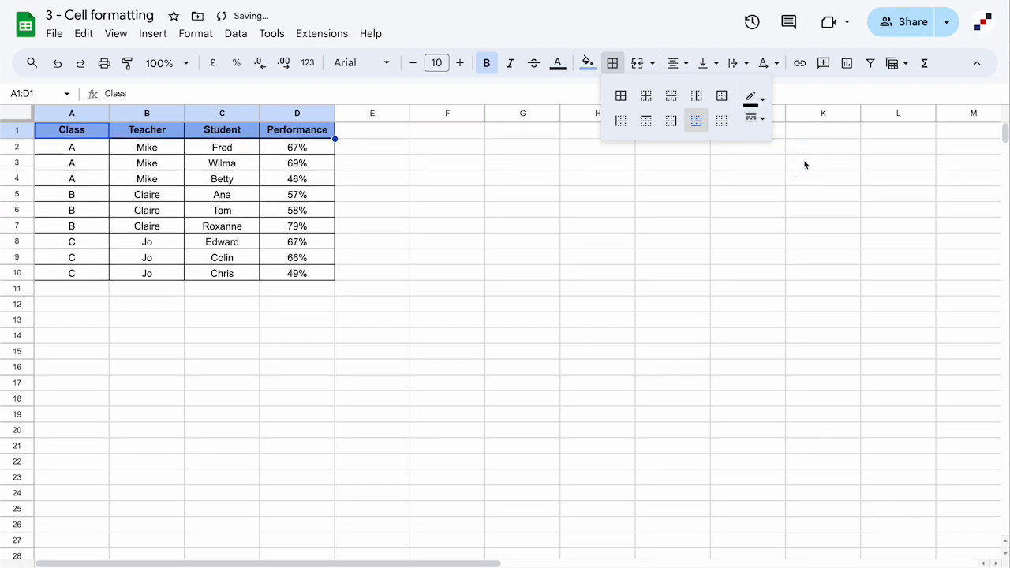
left_click(439, 171)
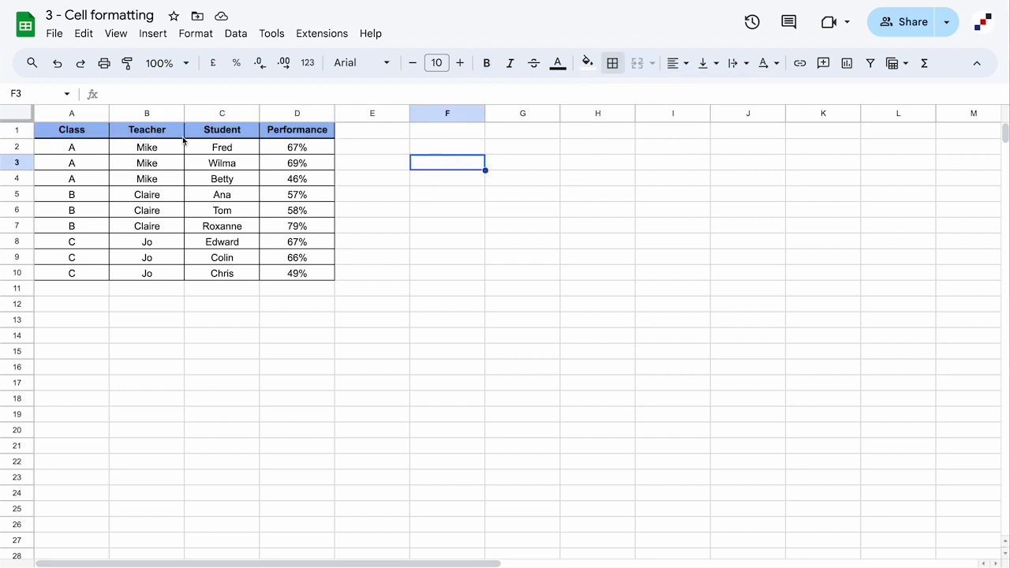
Add a medium-thickness bottom border under the last rows of classes A and B, cells A4:D4 and A7:D7
left_click_drag(79, 184, 297, 180)
left_click_drag(79, 225, 283, 230)
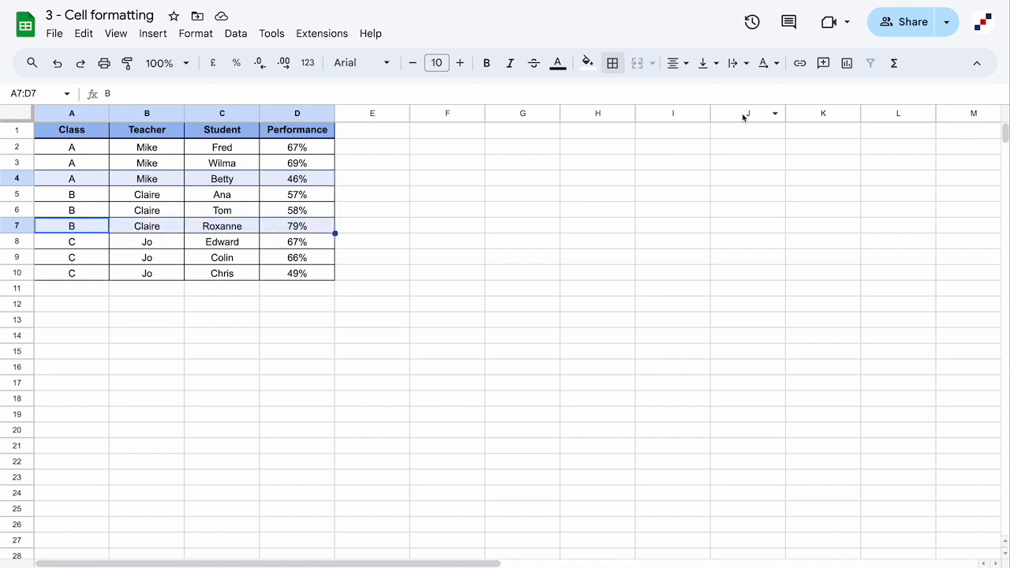
left_click(615, 66)
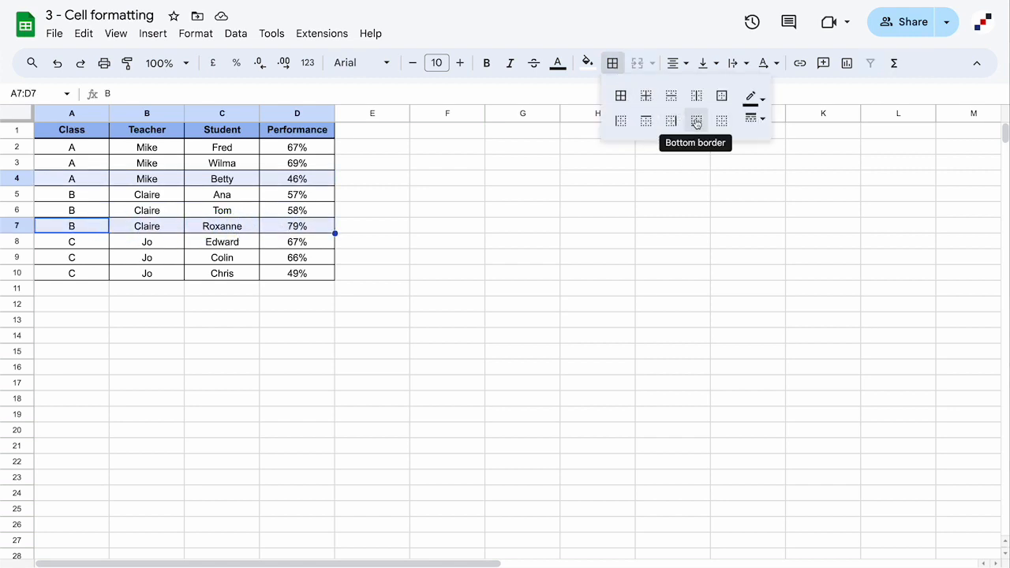
left_click(696, 122)
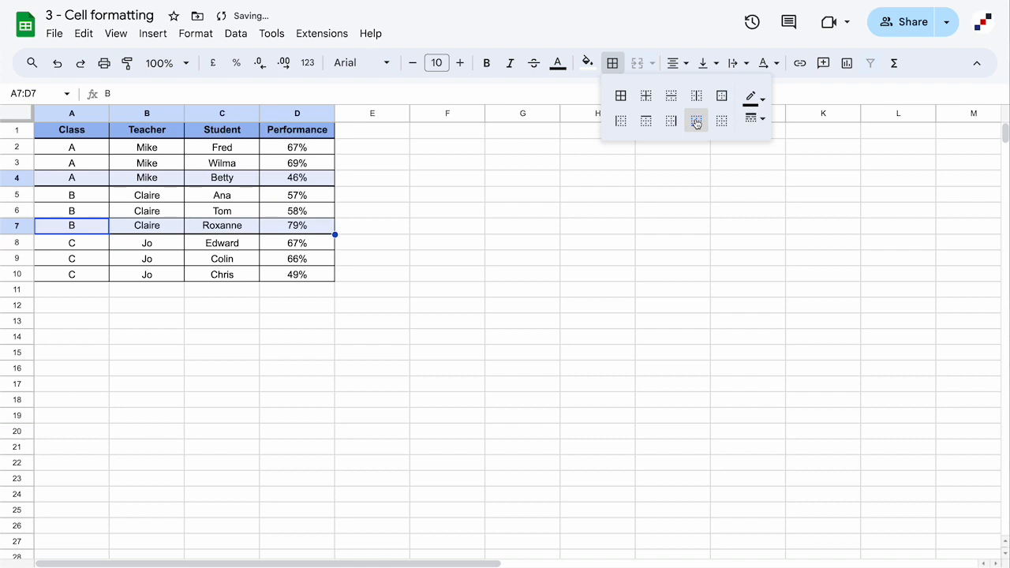
left_click(416, 213)
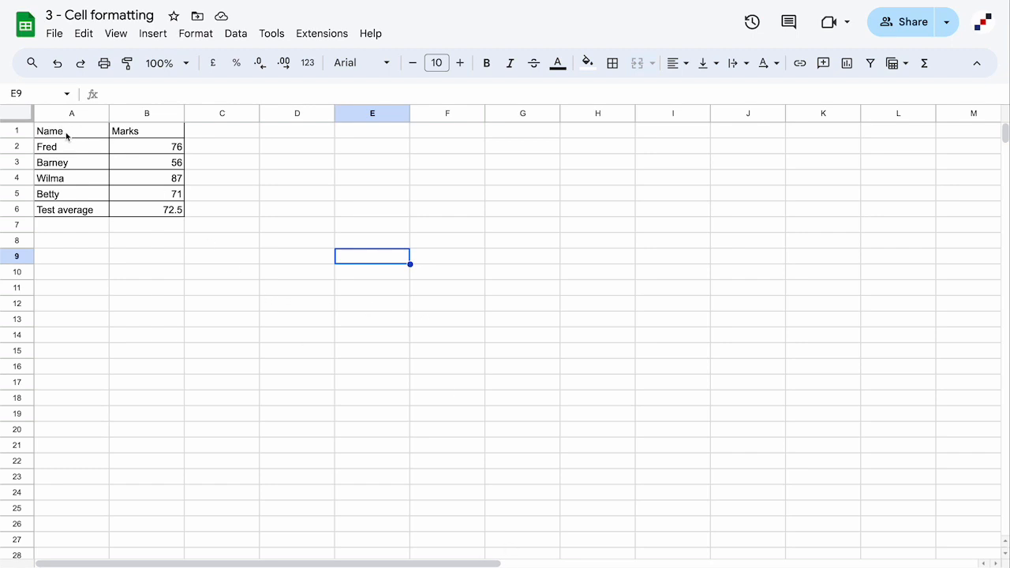
Fill the Name and Marks header cells A1:B1 with orange
left_click_drag(66, 135, 135, 133)
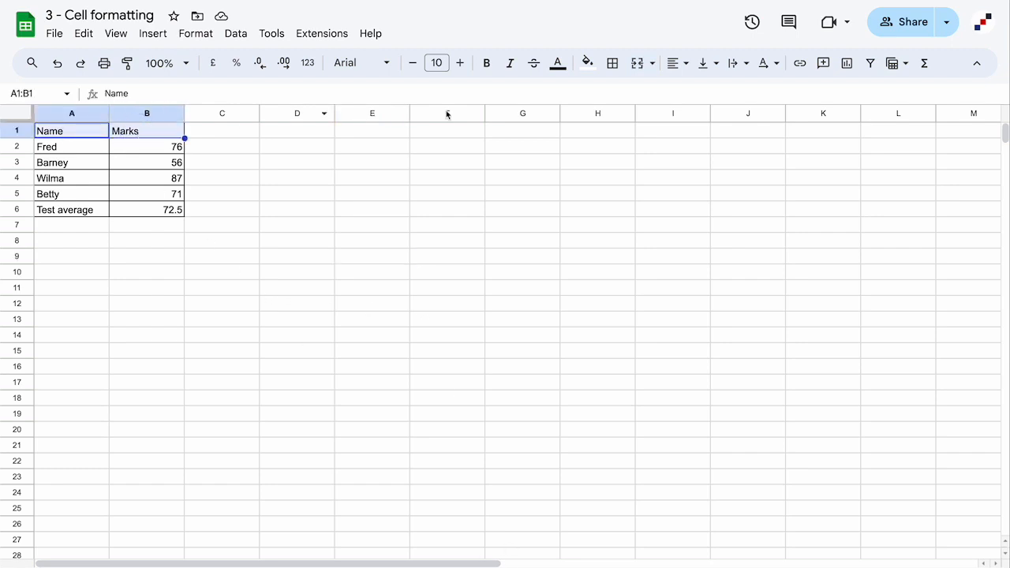
left_click(588, 65)
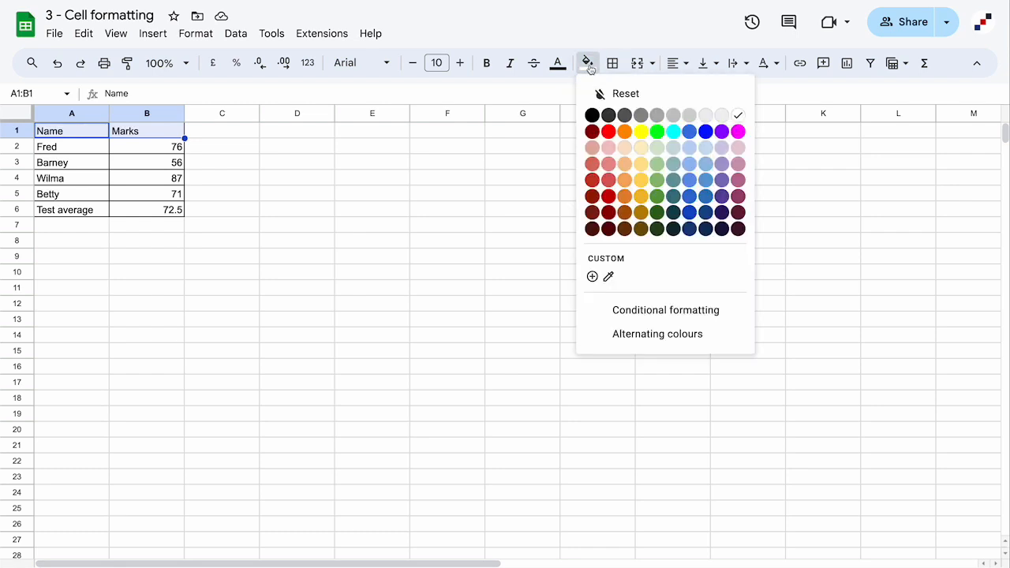
left_click(625, 132)
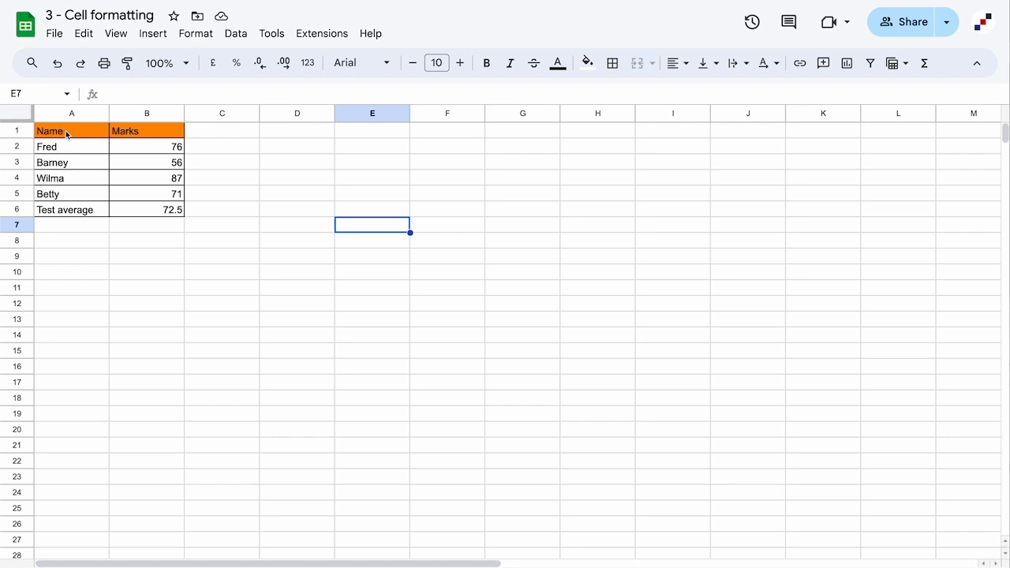
Centre the header cells A1:B1 horizontally and make their text bold
left_click_drag(67, 134, 119, 133)
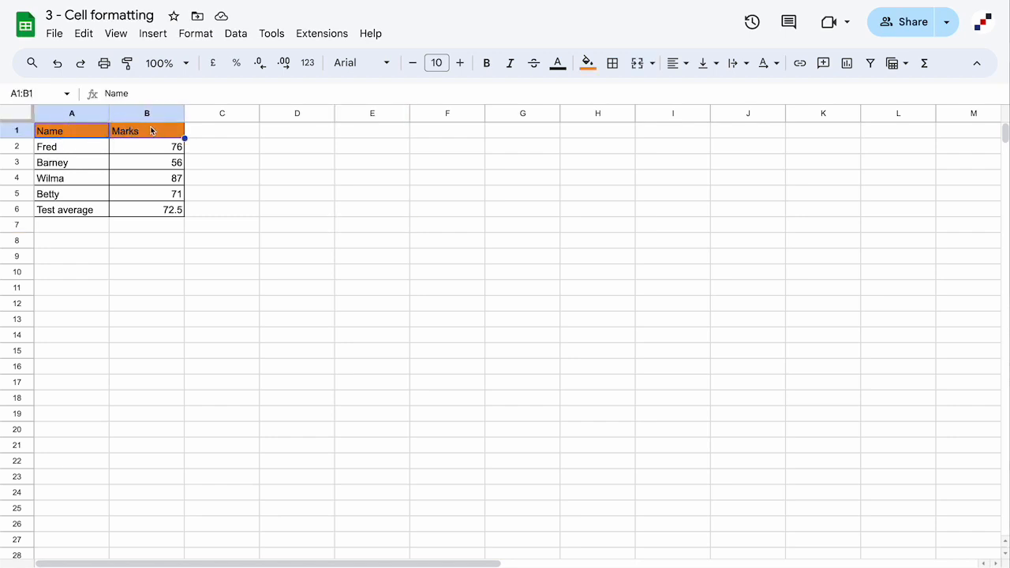
left_click(678, 72)
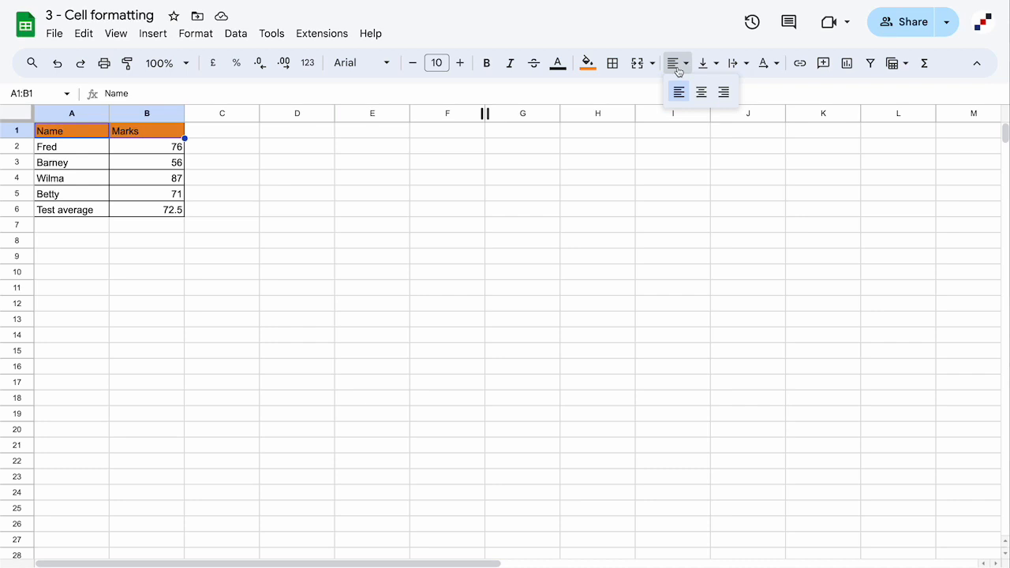
left_click(705, 101)
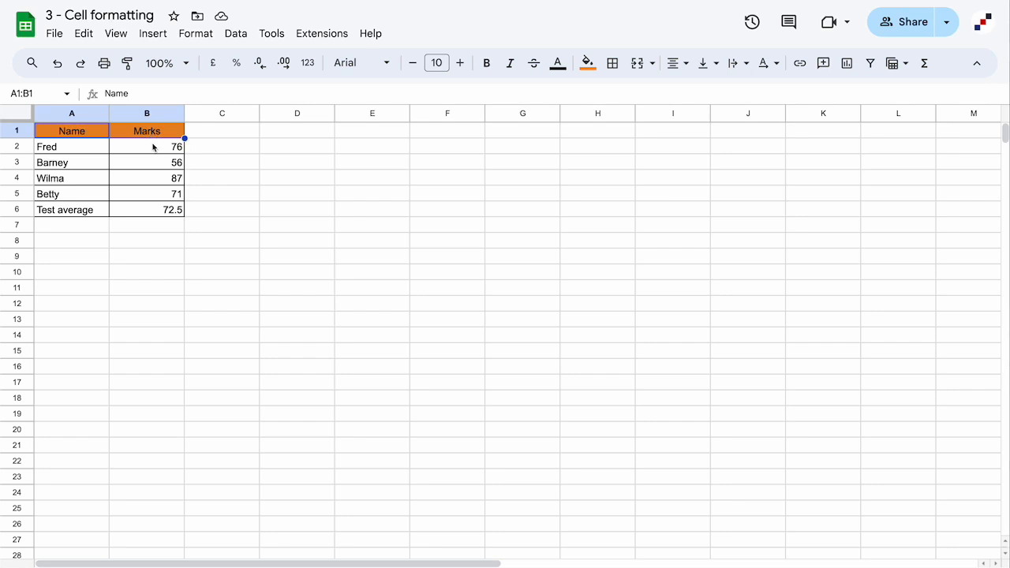
left_click(486, 65)
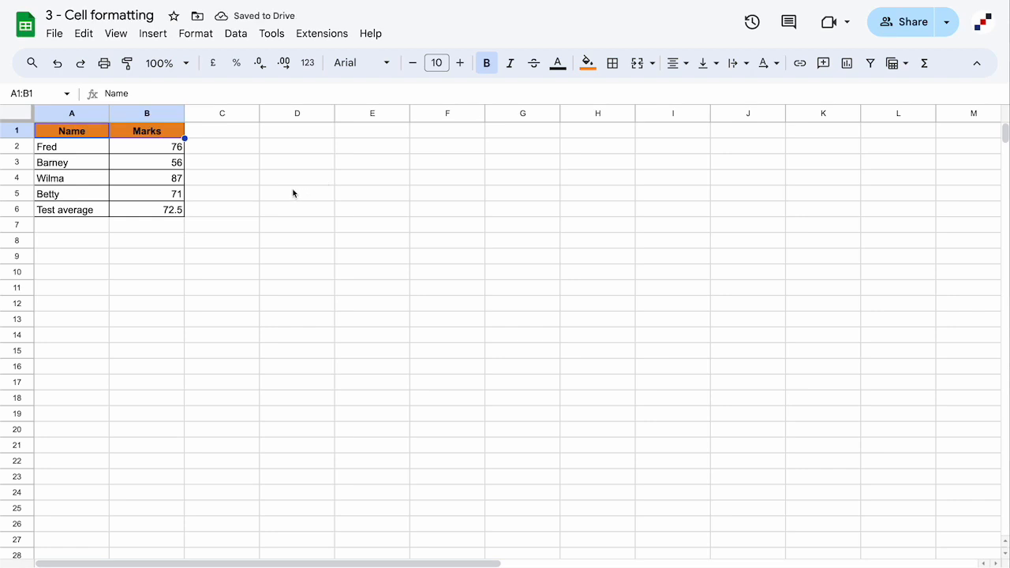
key("ctrl+b")
key("ctrl+b")
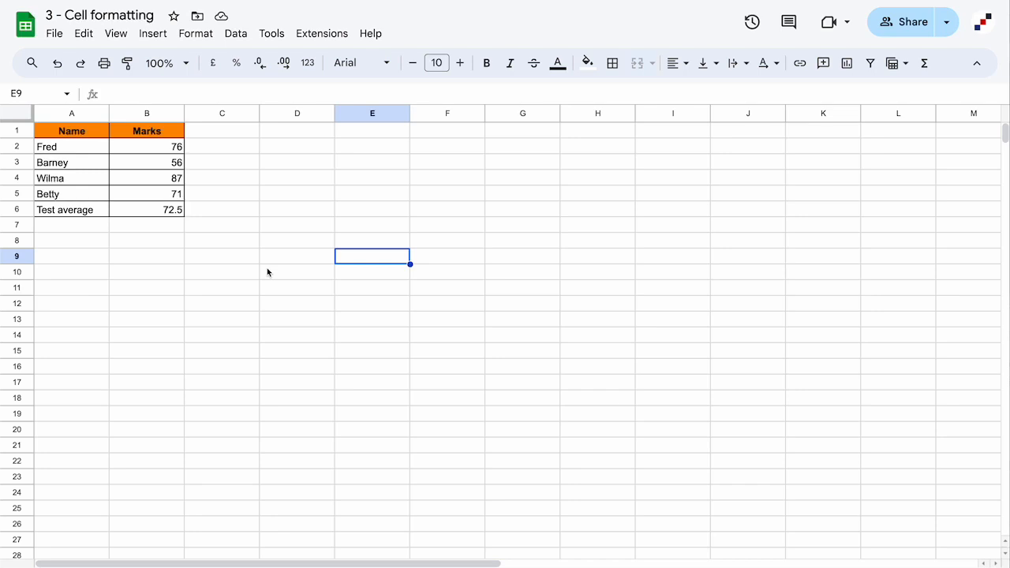
Set the font of the whole table A1:B6 to Comfortaa at size 14
left_click_drag(63, 131, 147, 207)
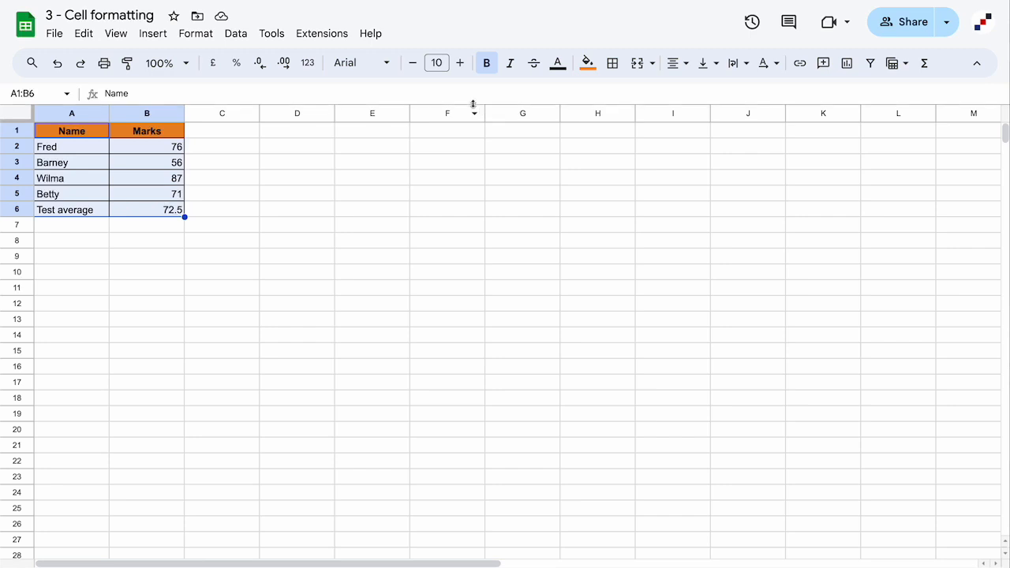
left_click(361, 67)
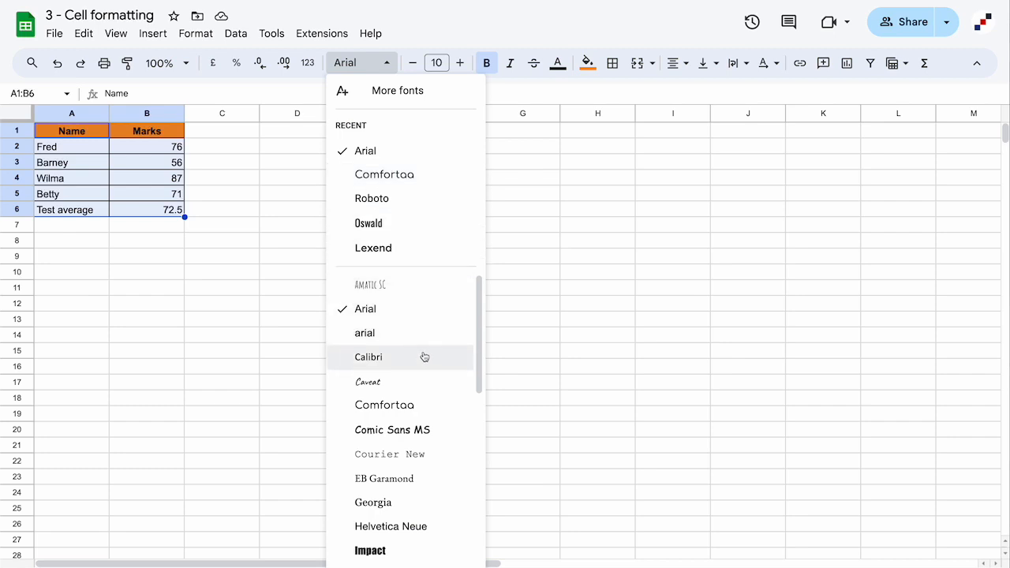
left_click(425, 406)
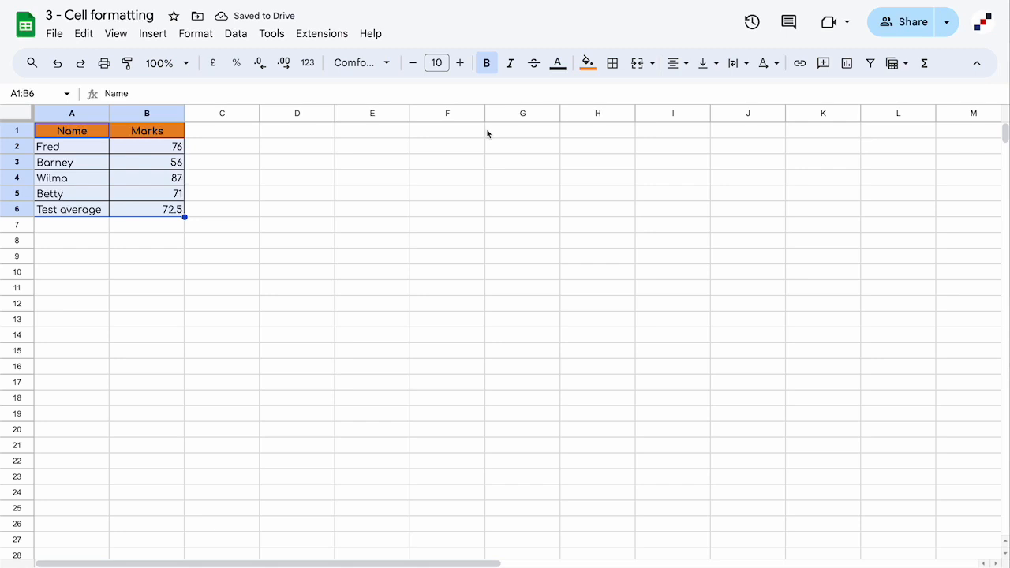
left_click(440, 64)
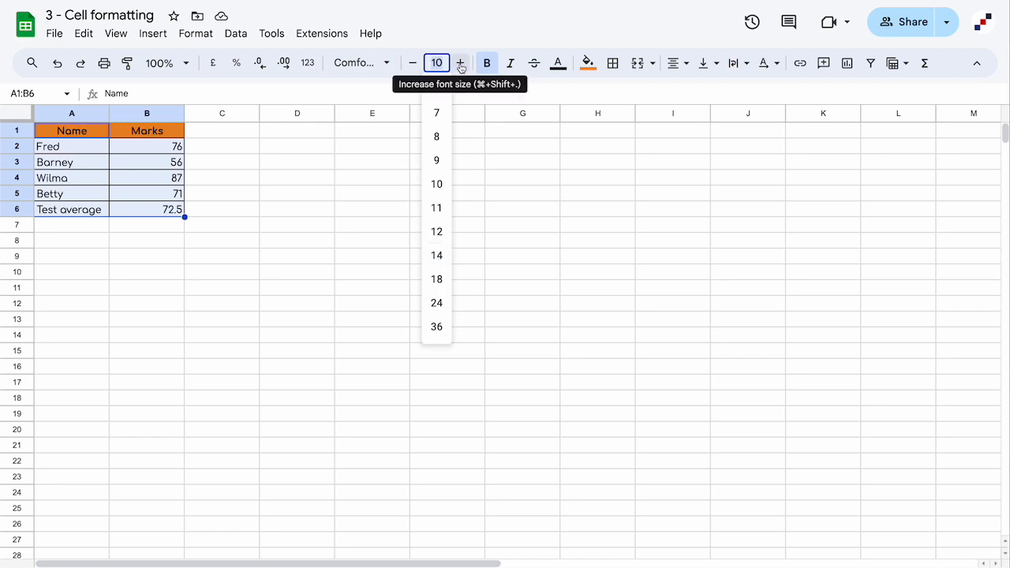
left_click(437, 256)
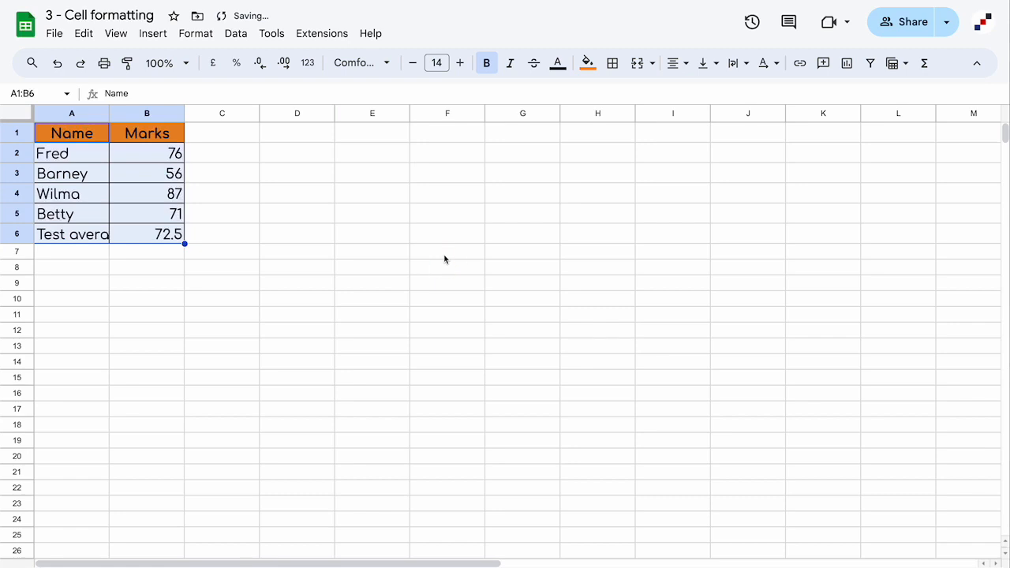
left_click(341, 254)
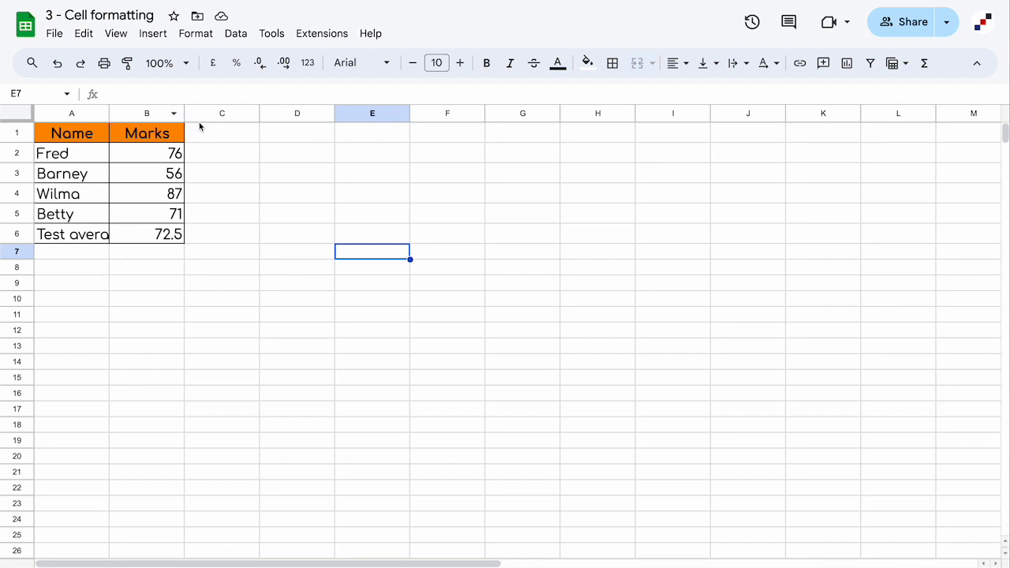
Wrap the "Test average" text within cell A6
left_click(81, 236)
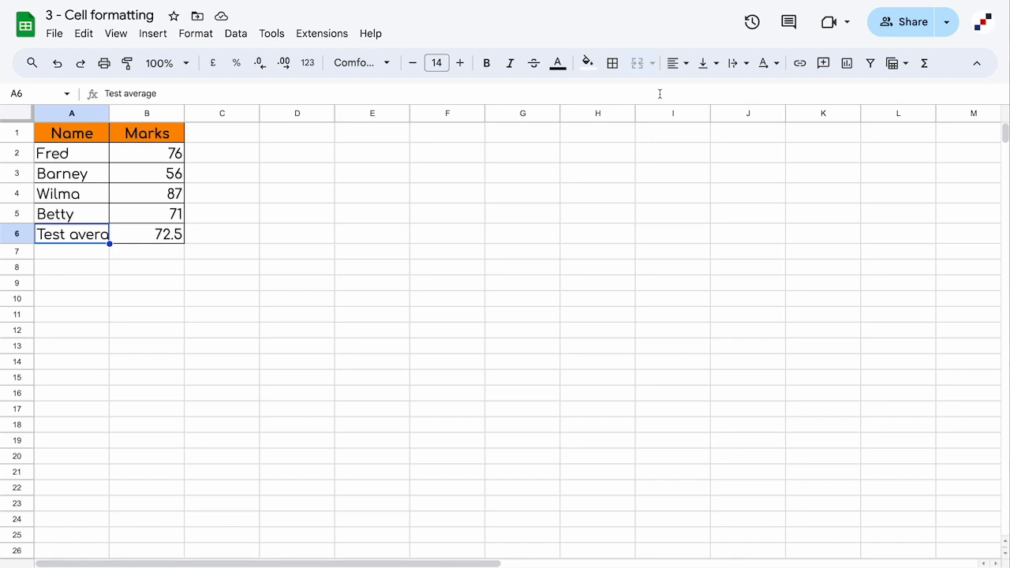
left_click(734, 65)
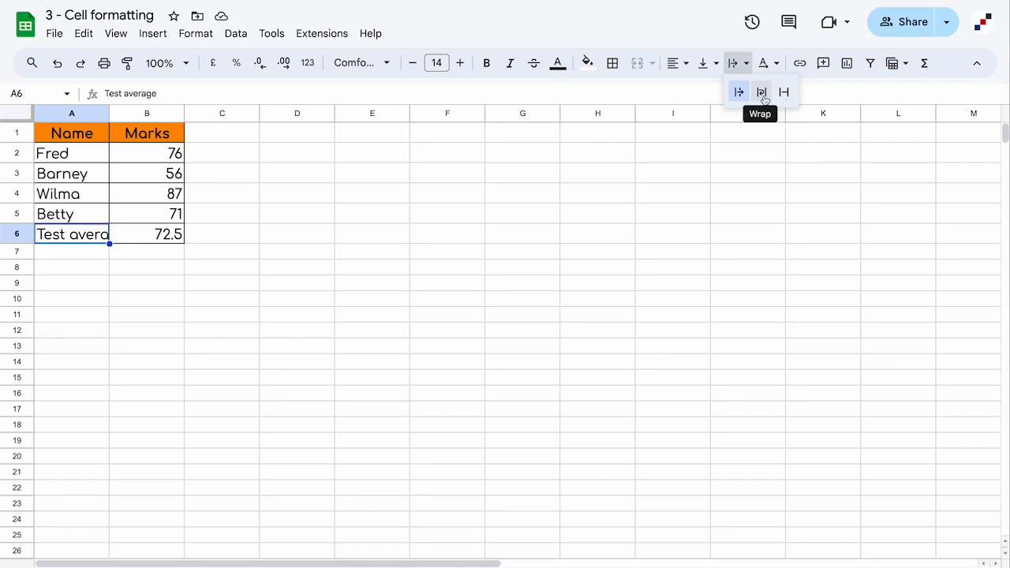
left_click(762, 93)
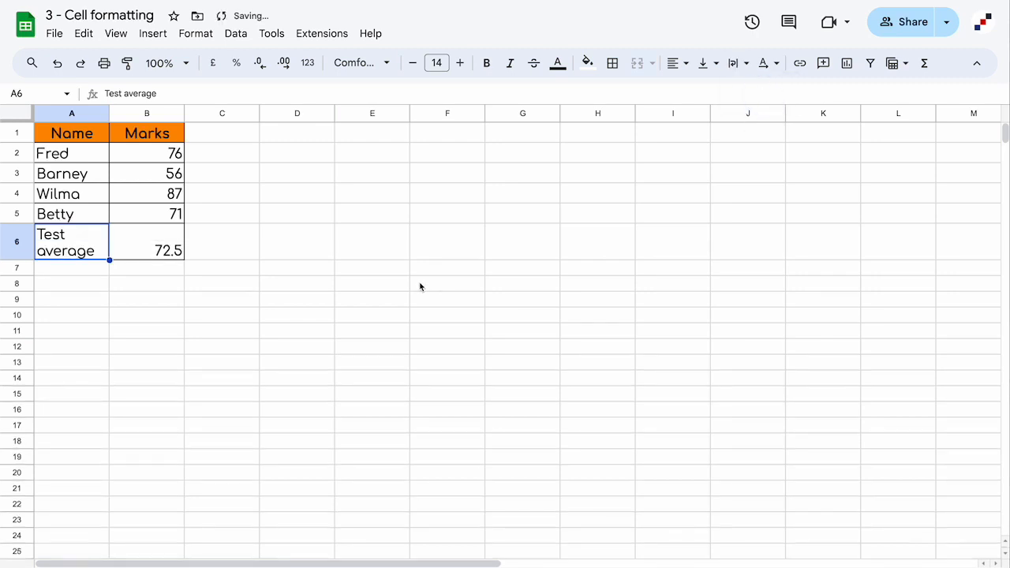
left_click(276, 285)
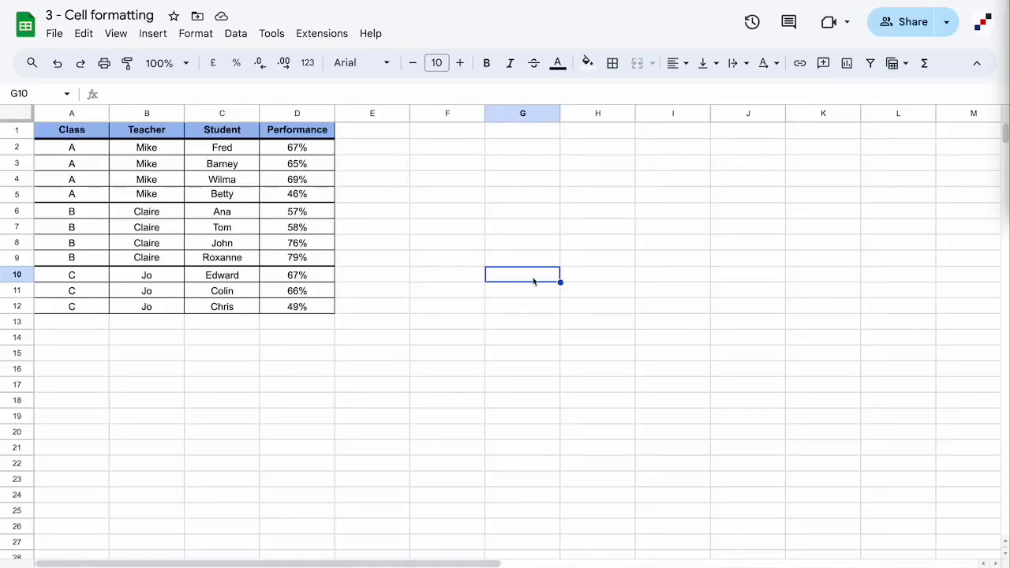
Rotate the header text in A1:D1 of the class performance table with the Tilt up option
left_click(529, 279)
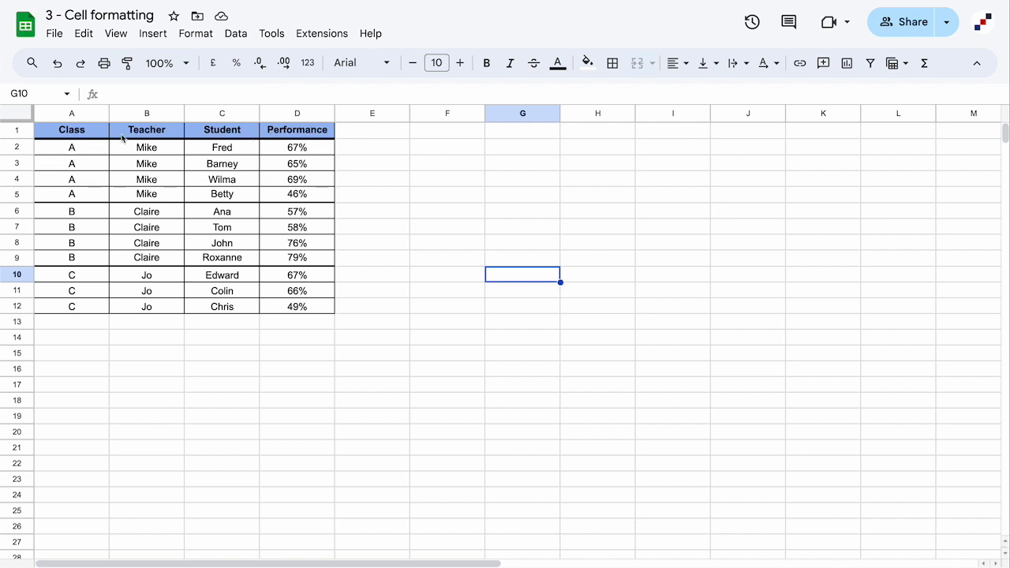
left_click_drag(83, 134, 273, 136)
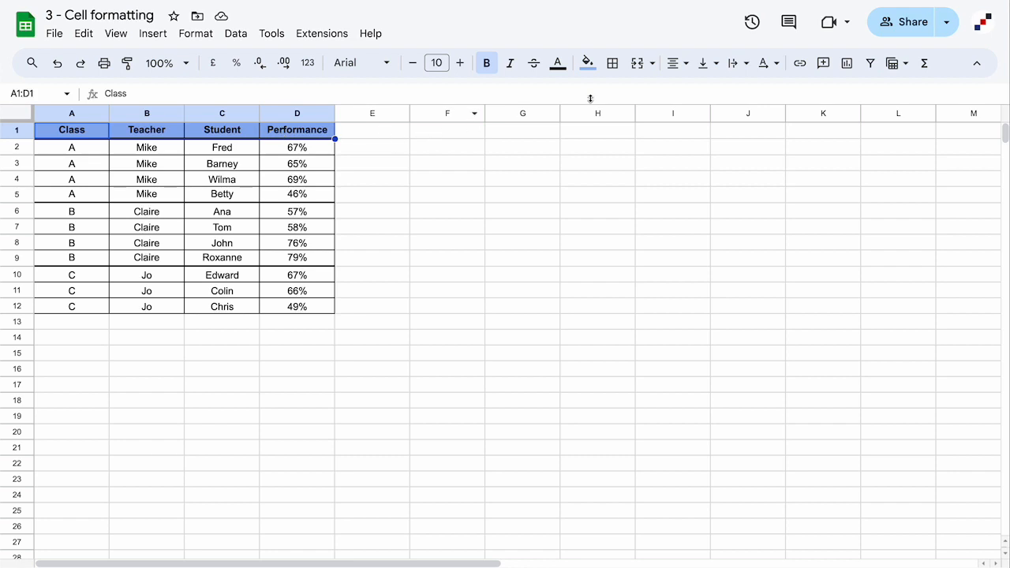
left_click(771, 68)
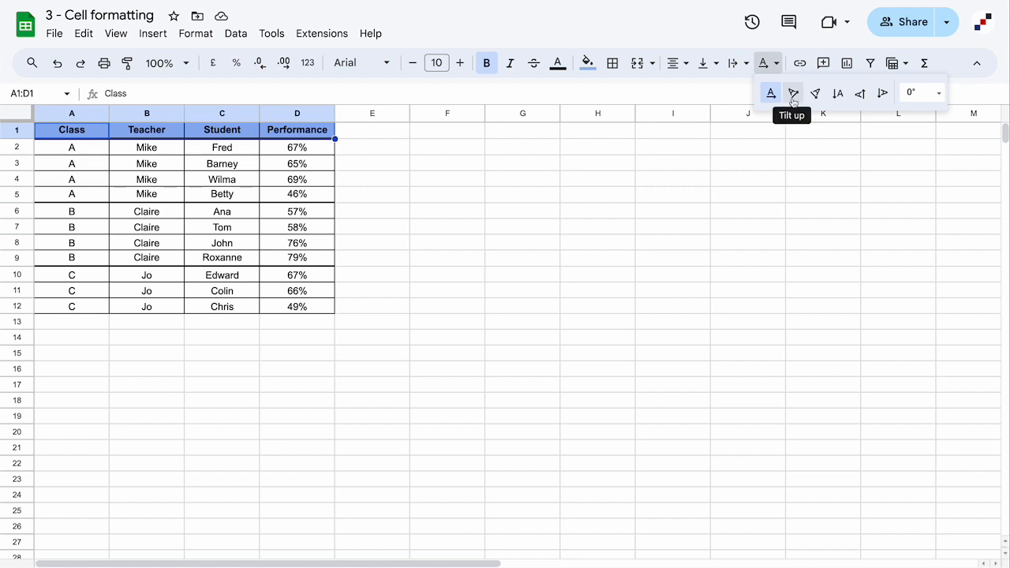
left_click(794, 96)
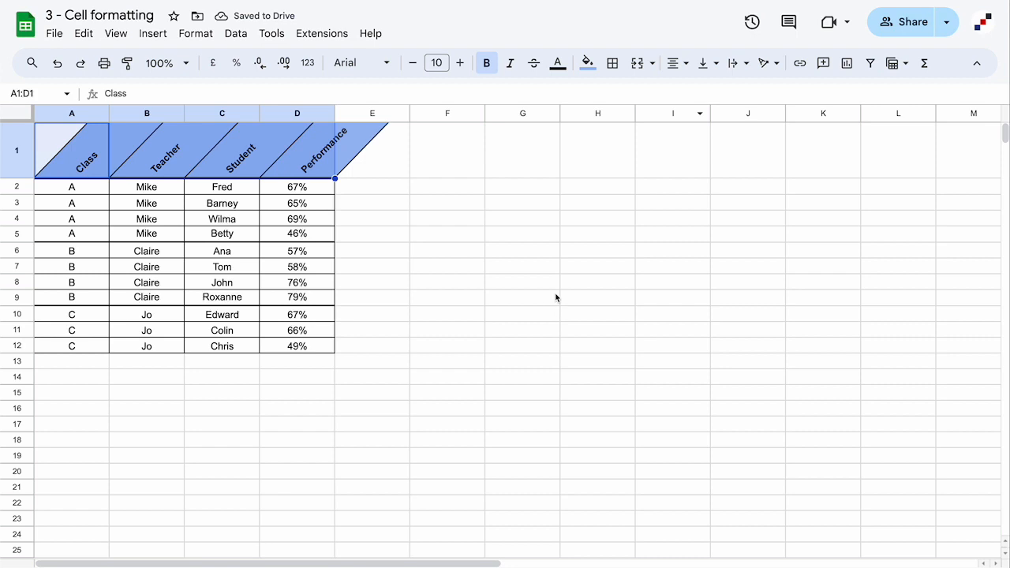
left_click(767, 65)
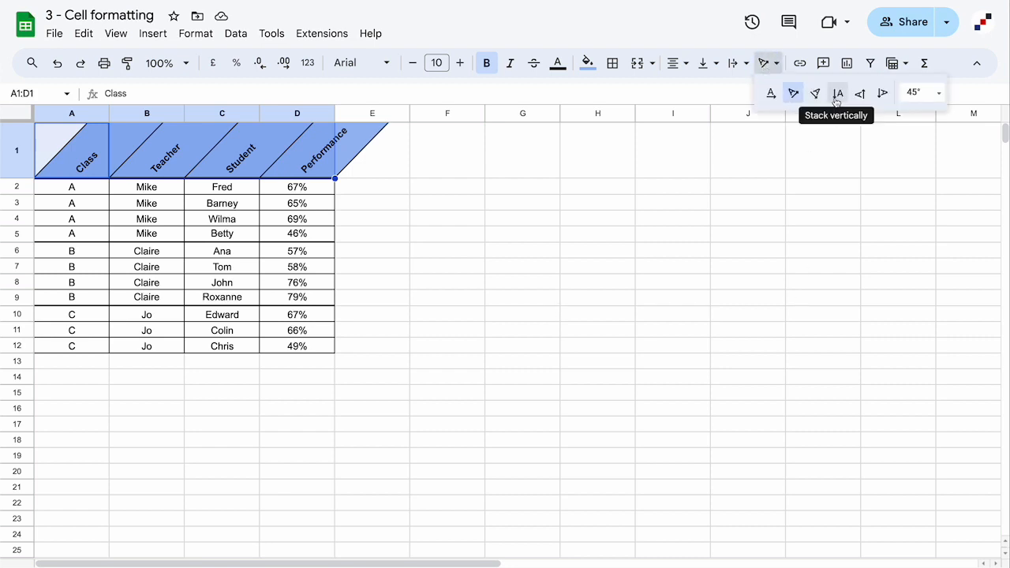
left_click(942, 96)
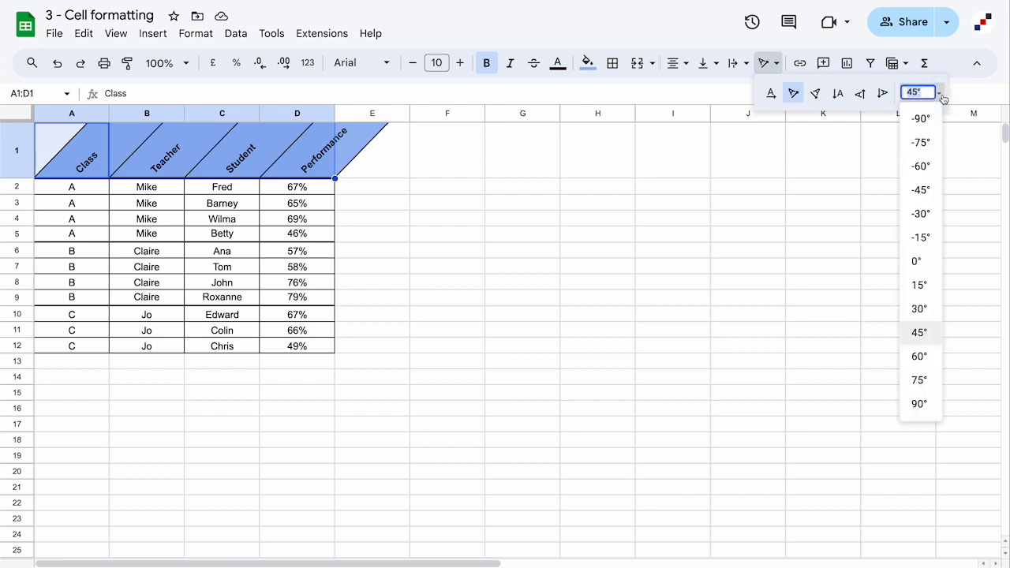
left_click(942, 96)
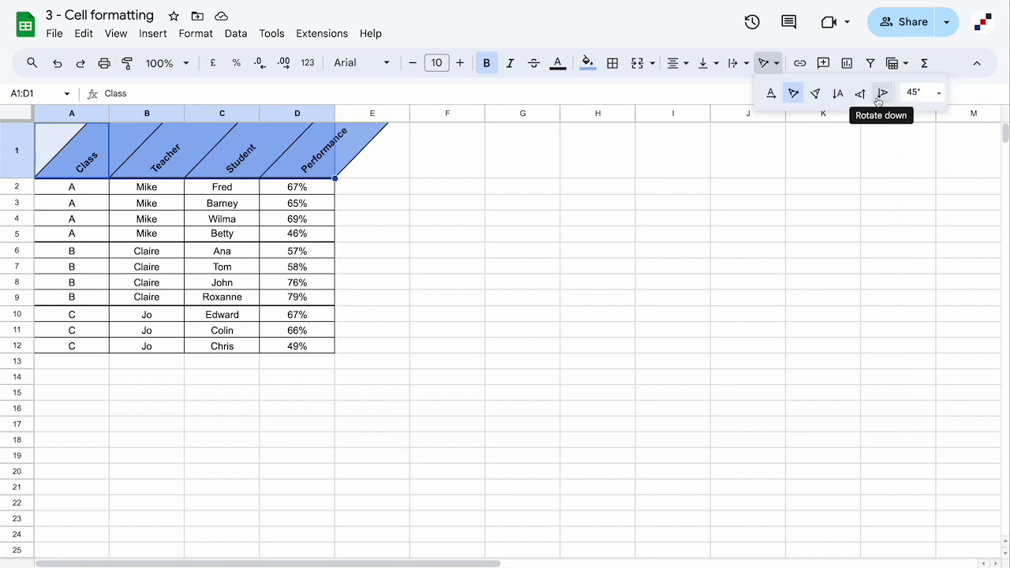